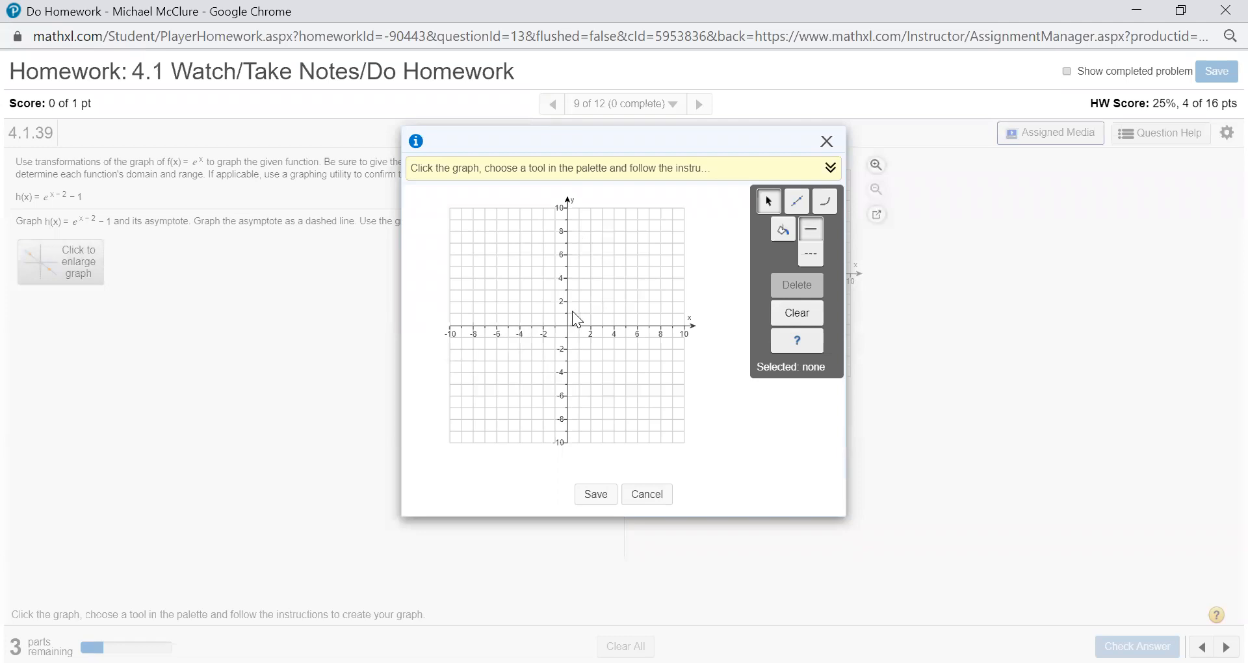
Step: Plot a base e exponential curve on the enlarged graph and move its settings box closer to the grid
{"action": "left_click", "coordinate": [826, 207]}
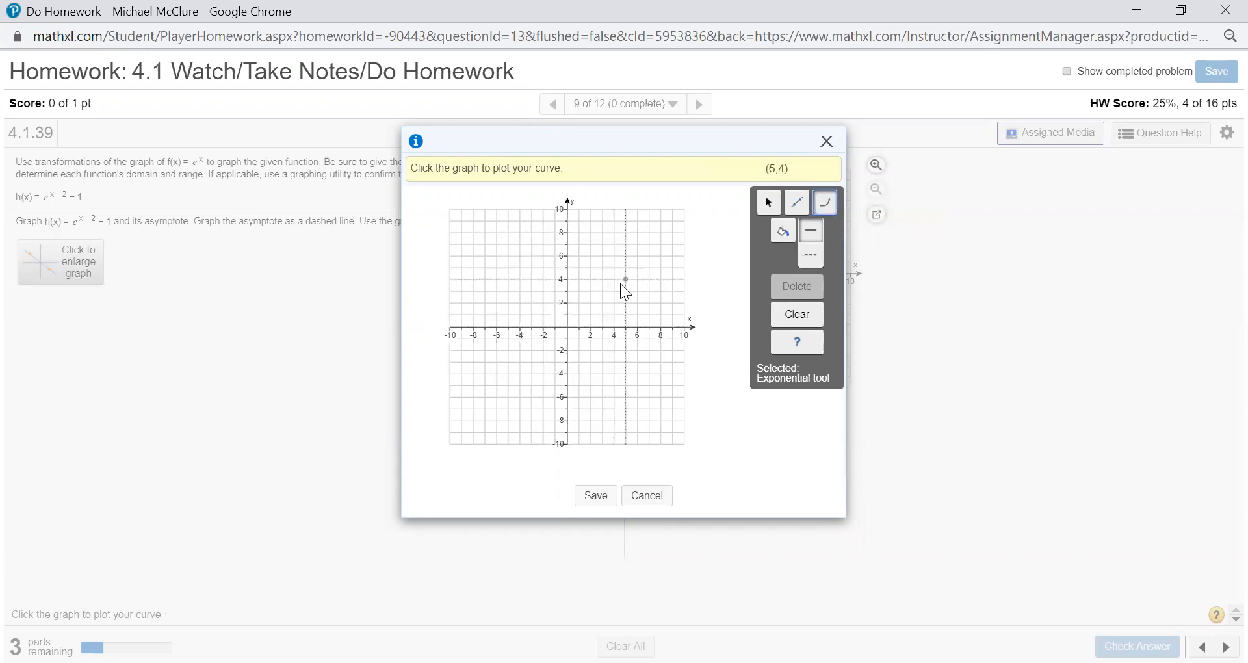
{"action": "left_click", "coordinate": [552, 337]}
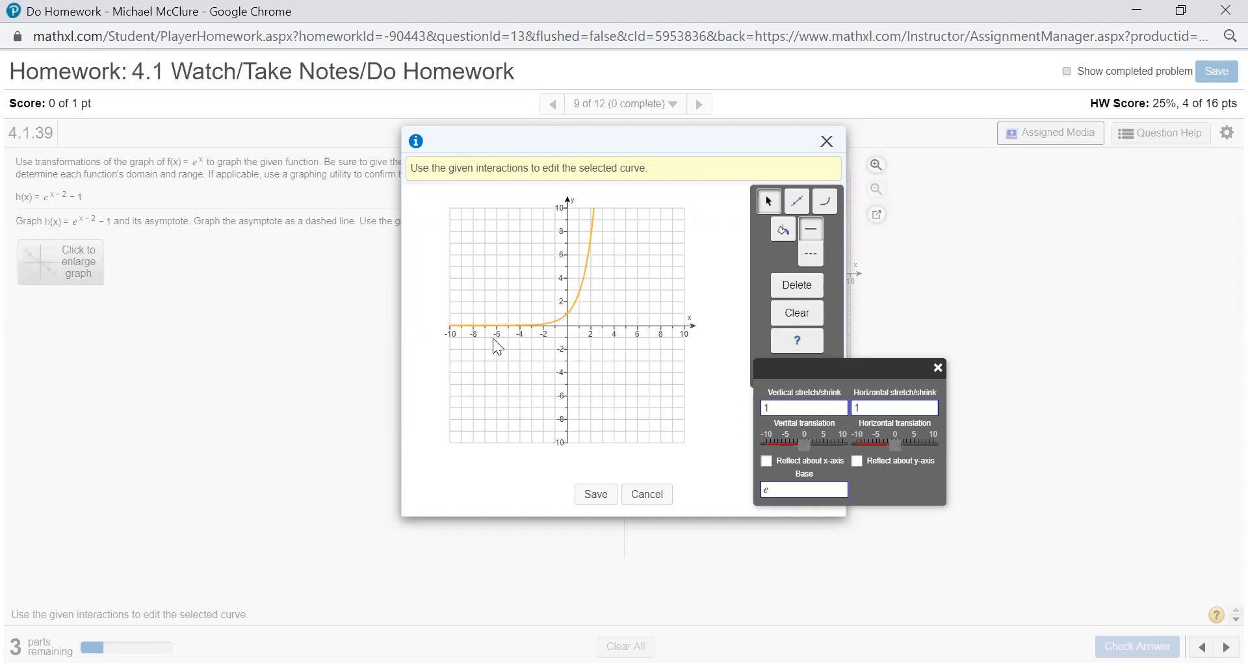
{"action": "left_click_drag", "start_coordinate": [837, 364], "coordinate": [788, 367]}
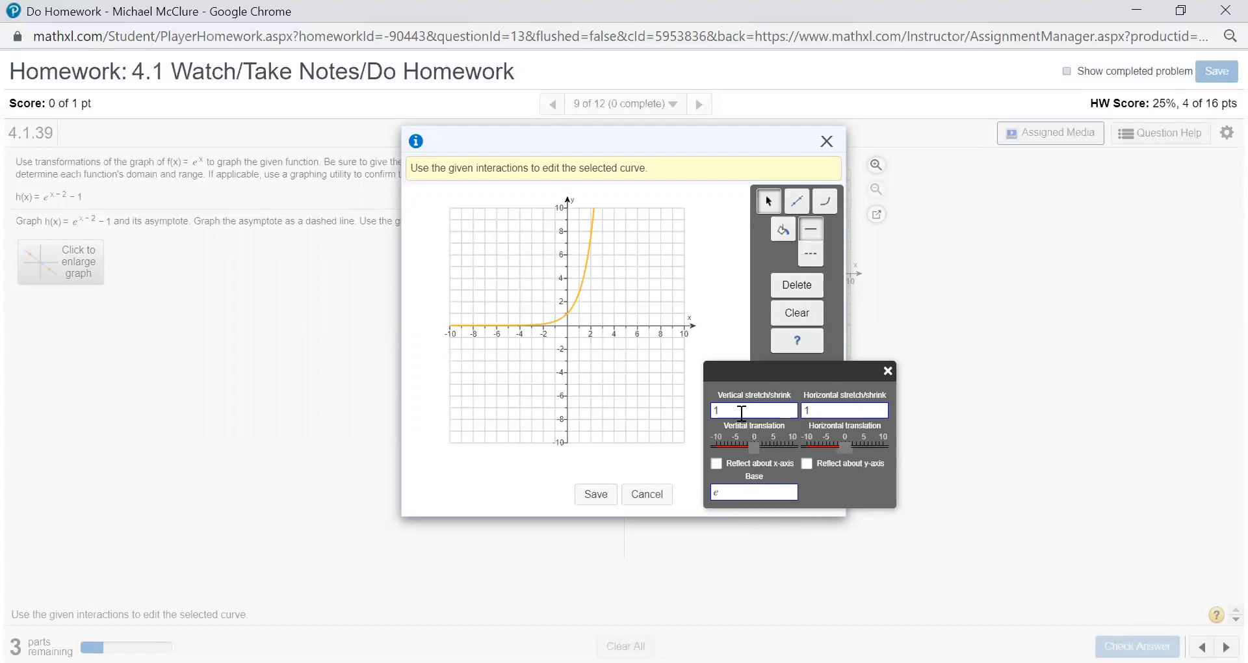
Step: Try a vertical stretch of 2 on the exponential curve, and restore the factor to 1
{"action": "left_click", "coordinate": [720, 411]}
{"action": "key", "text": "BackSpace"}
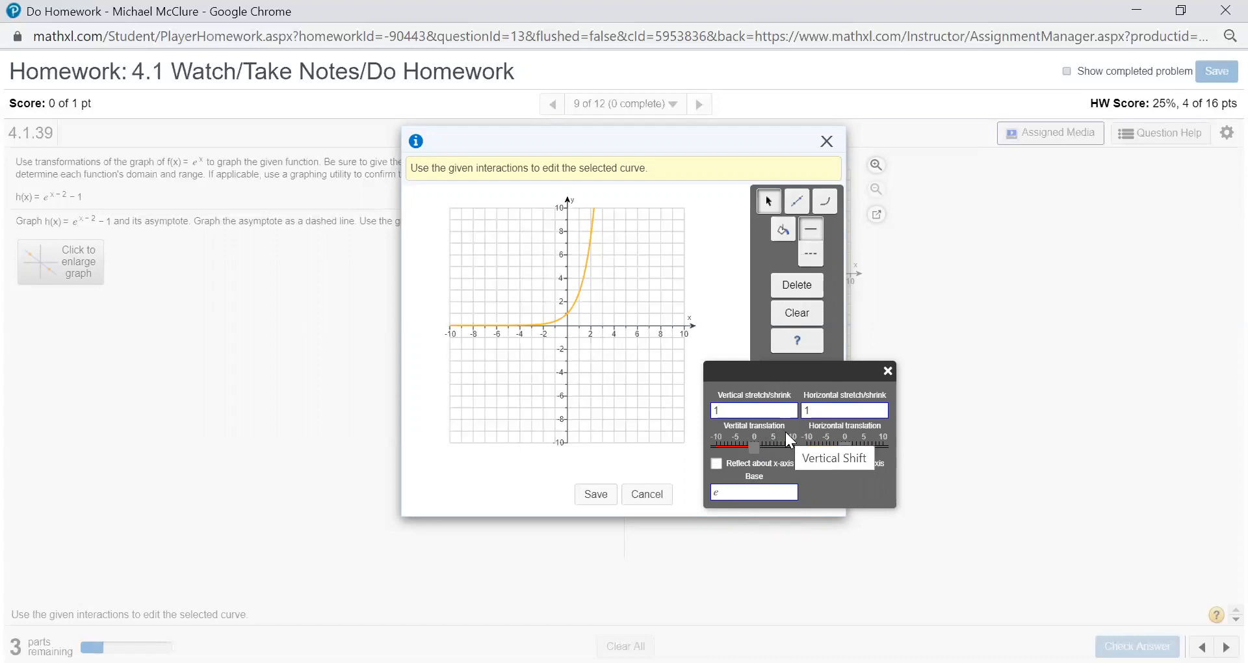
{"action": "type", "text": "2"}
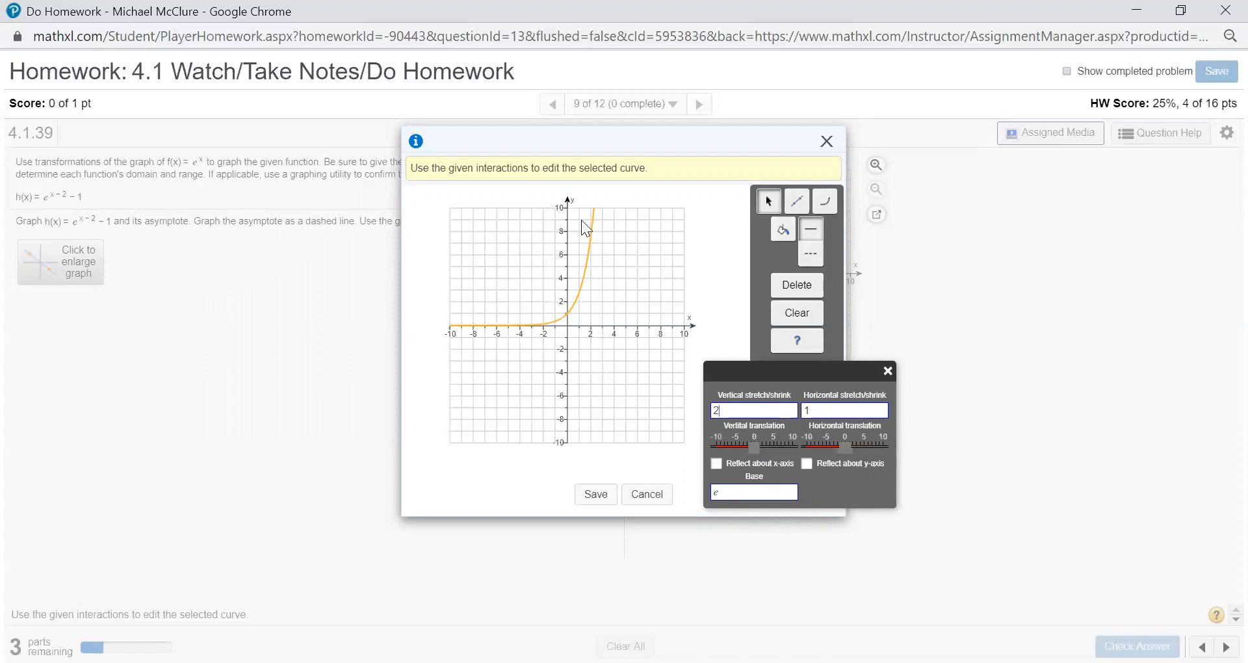
{"action": "key", "text": "Return"}
{"action": "left_click", "coordinate": [756, 409]}
{"action": "key", "text": "BackSpace"}
{"action": "type", "text": "1"}
Step: Try the curve's vertical and horizontal translations and its reflections about both axes, restoring the original settings
{"action": "mouse_move", "coordinate": [754, 455]}
{"action": "left_mouse_down"}
{"action": "mouse_move", "coordinate": [783, 451]}
{"action": "mouse_move", "coordinate": [731, 452]}
{"action": "mouse_move", "coordinate": [790, 451]}
{"action": "mouse_move", "coordinate": [754, 452]}
{"action": "left_mouse_up"}
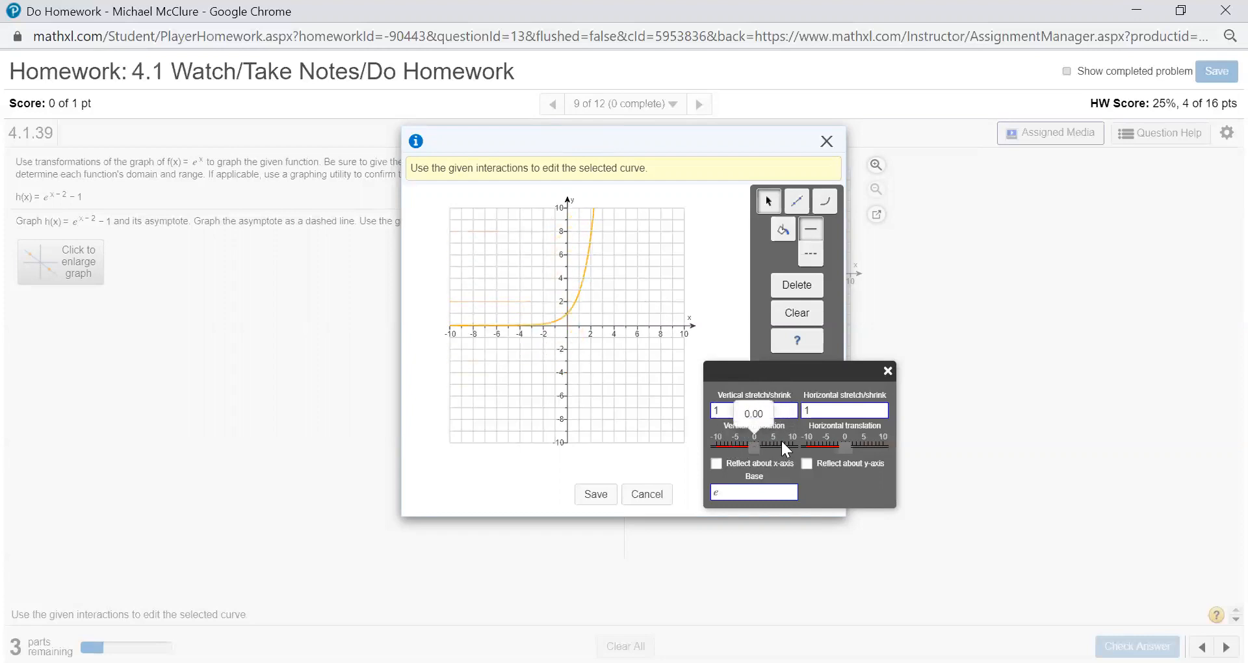
{"action": "mouse_move", "coordinate": [845, 447]}
{"action": "left_mouse_down"}
{"action": "mouse_move", "coordinate": [833, 448]}
{"action": "mouse_move", "coordinate": [844, 448]}
{"action": "left_mouse_up"}
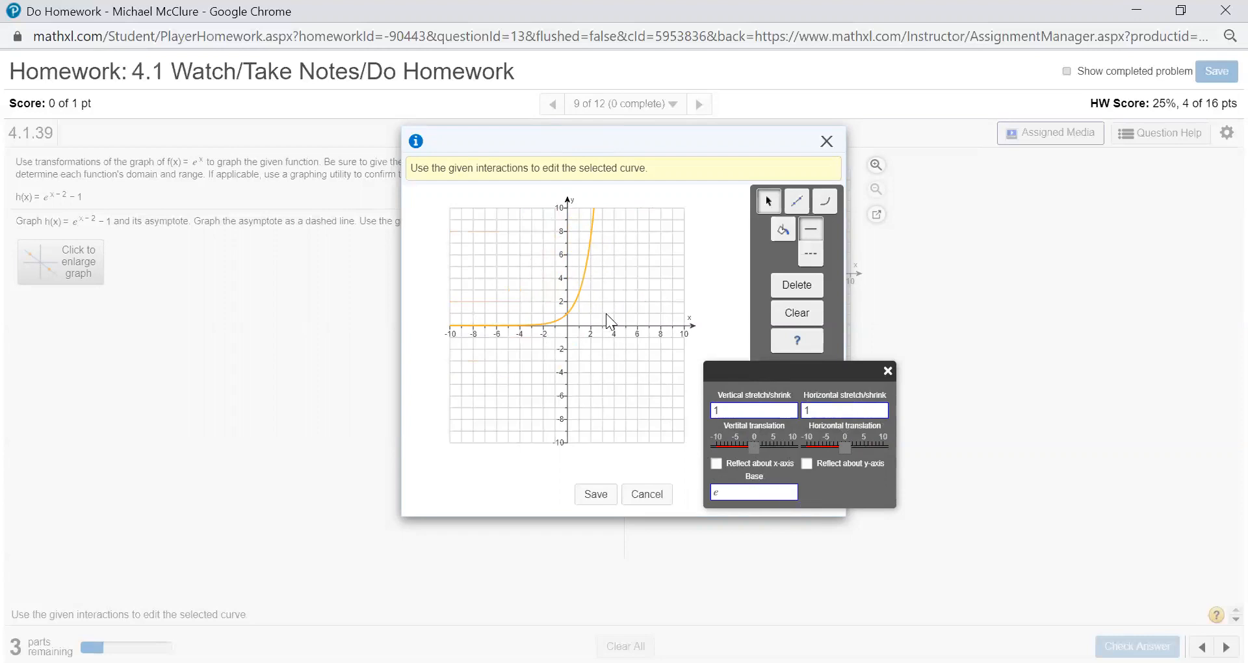
{"action": "left_click", "coordinate": [714, 463]}
{"action": "left_click", "coordinate": [714, 463]}
{"action": "left_click", "coordinate": [716, 463]}
{"action": "left_click", "coordinate": [716, 462]}
{"action": "left_click", "coordinate": [805, 462]}
{"action": "left_click", "coordinate": [806, 463]}
Step: Try base 2 for the exponential curve, and restore the base to e
{"action": "key", "text": "BackSpace"}
{"action": "left_click", "coordinate": [837, 490]}
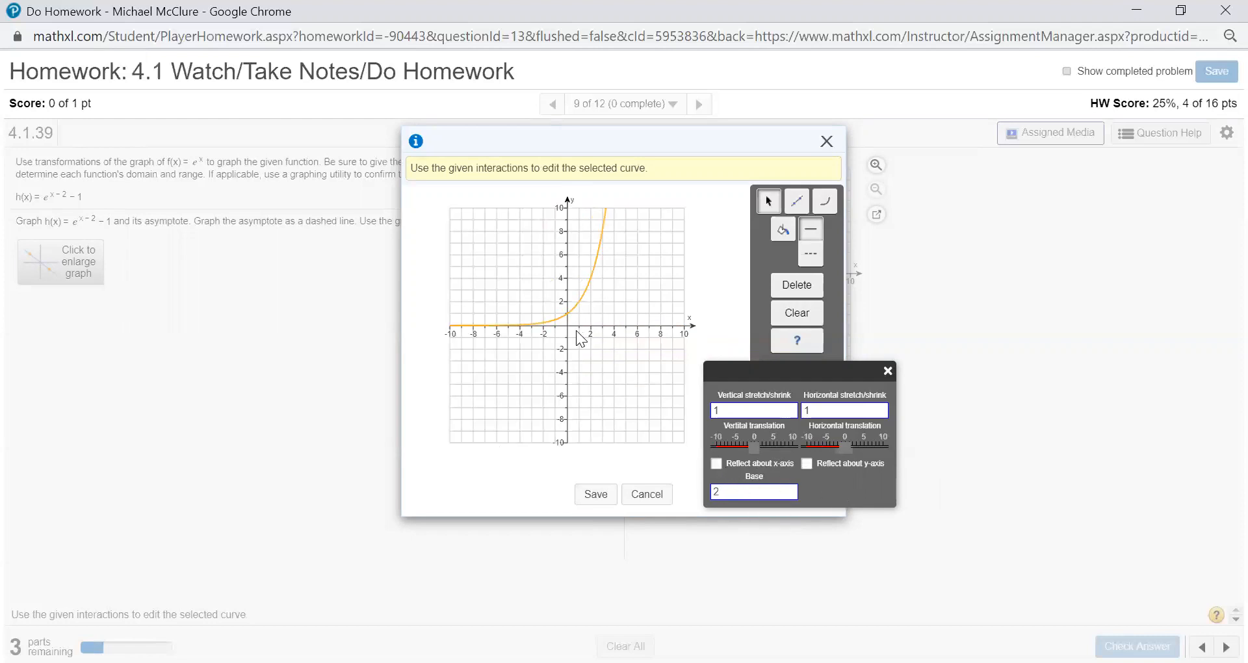
{"action": "left_click", "coordinate": [728, 493]}
{"action": "key", "text": "BackSpace"}
{"action": "type", "text": "e"}
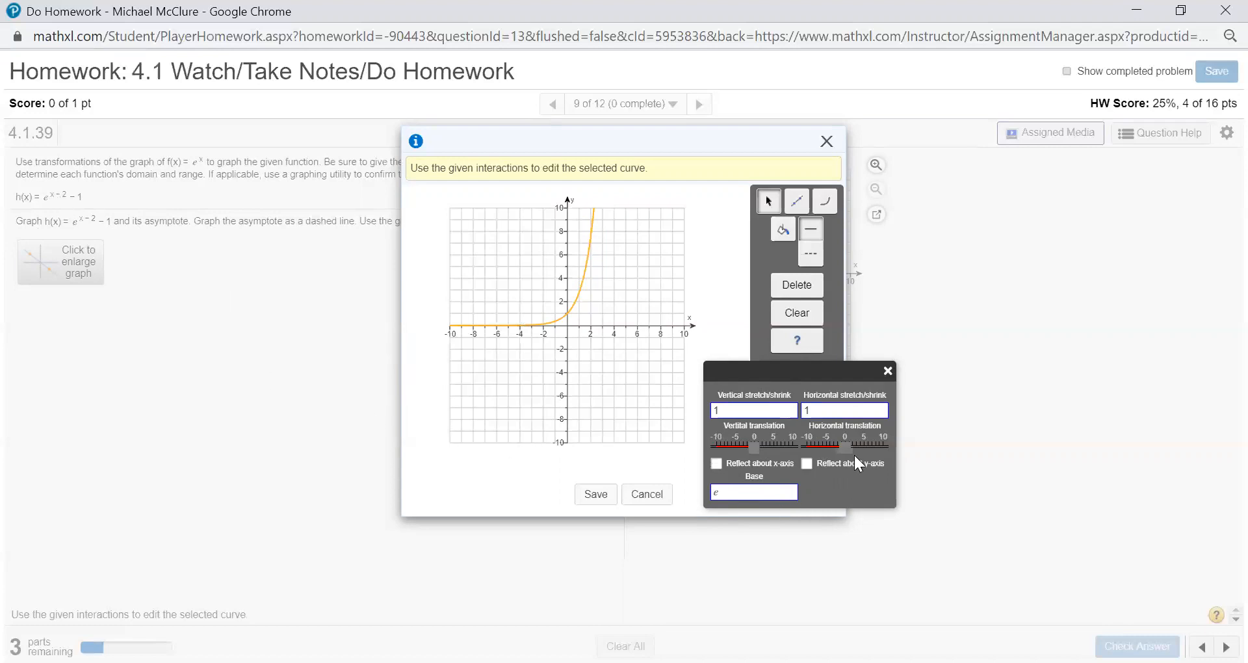
Step: Translate the exponential curve 2 units right and 1 unit down, and close its settings
{"action": "left_click_drag", "start_coordinate": [845, 447], "coordinate": [853, 448]}
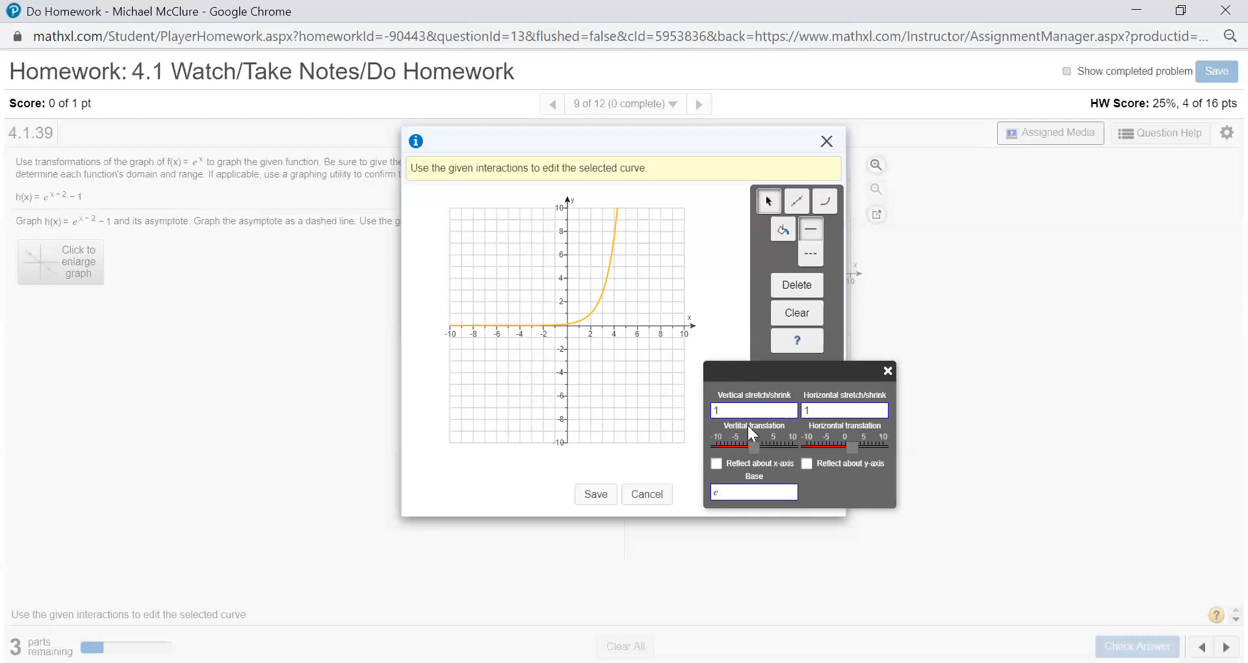
{"action": "left_click_drag", "start_coordinate": [756, 450], "coordinate": [751, 452]}
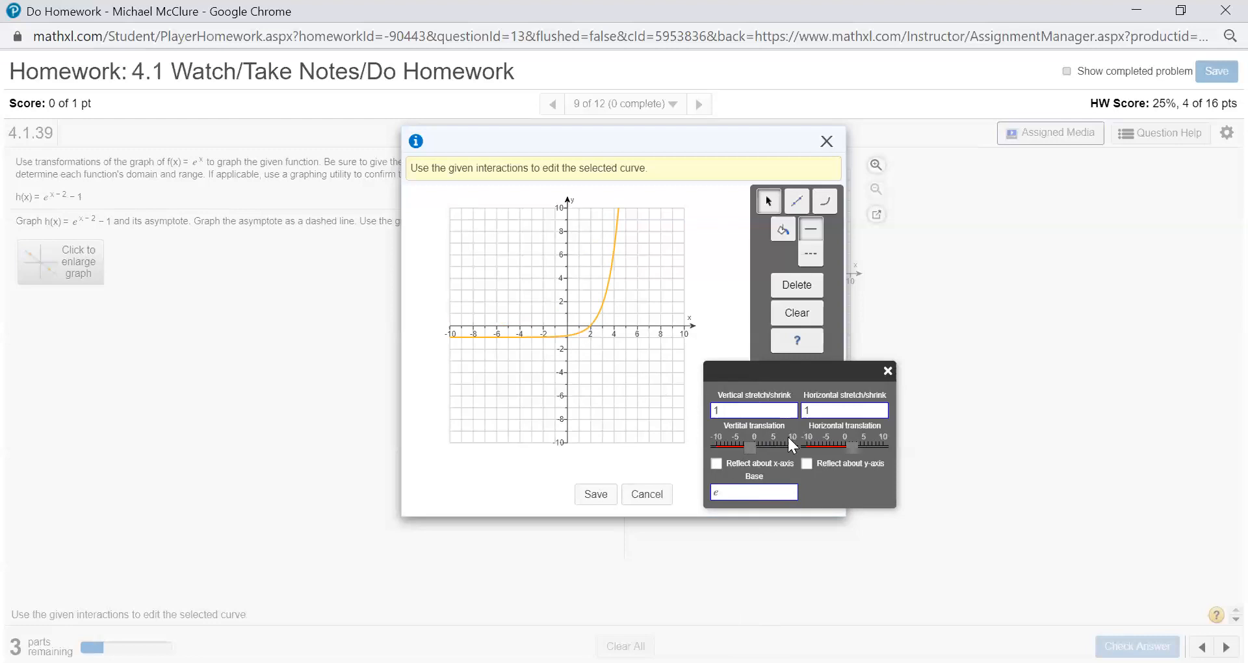
{"action": "left_click", "coordinate": [887, 373]}
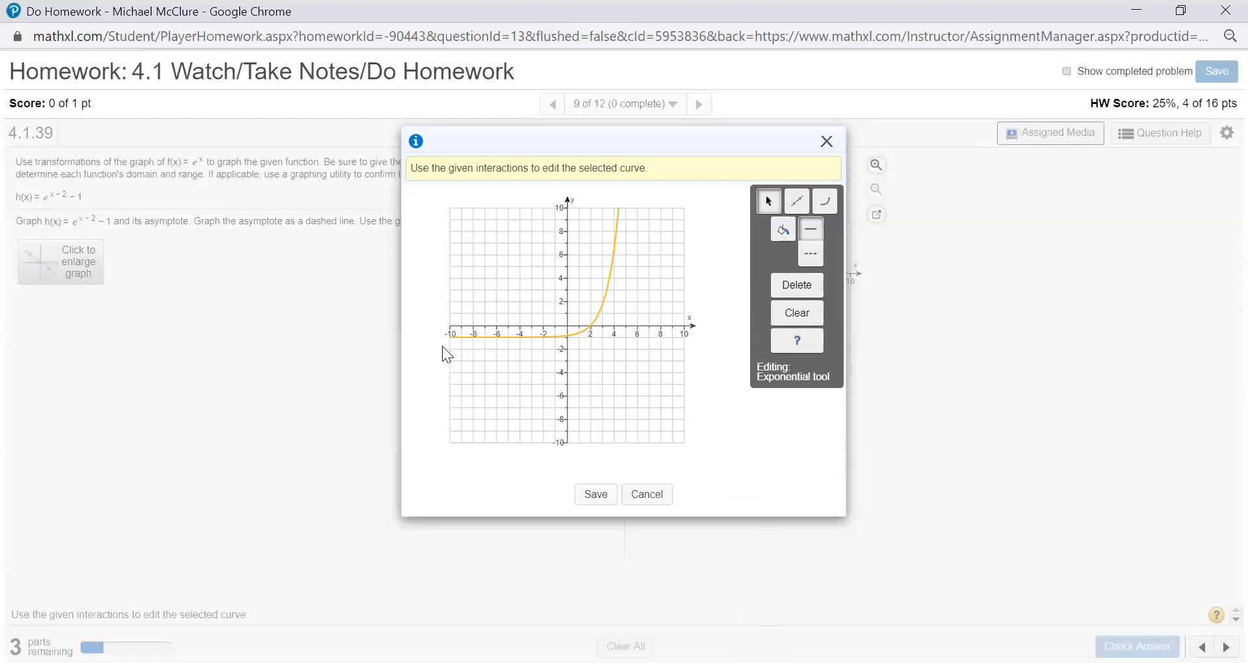
Step: Draw the asymptote as a dashed horizontal line through (-6,-1) and (6,-1)
{"action": "left_click_drag", "start_coordinate": [467, 148], "coordinate": [453, 194]}
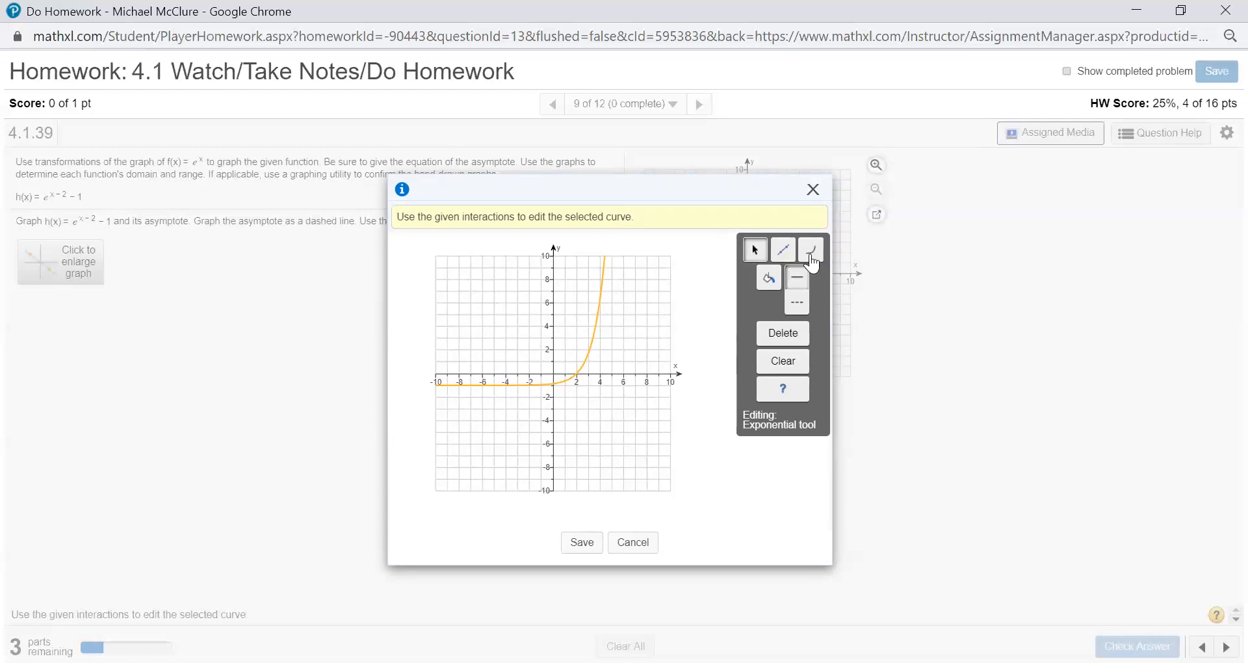
{"action": "left_click", "coordinate": [784, 254]}
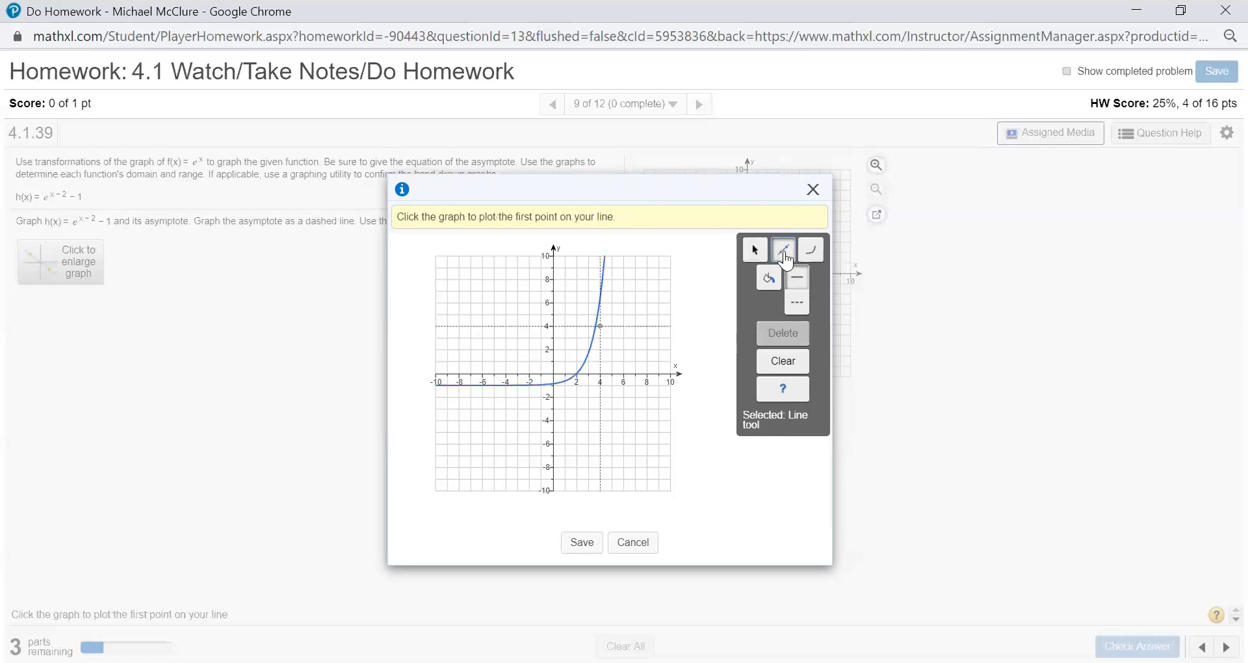
{"action": "left_click", "coordinate": [797, 314]}
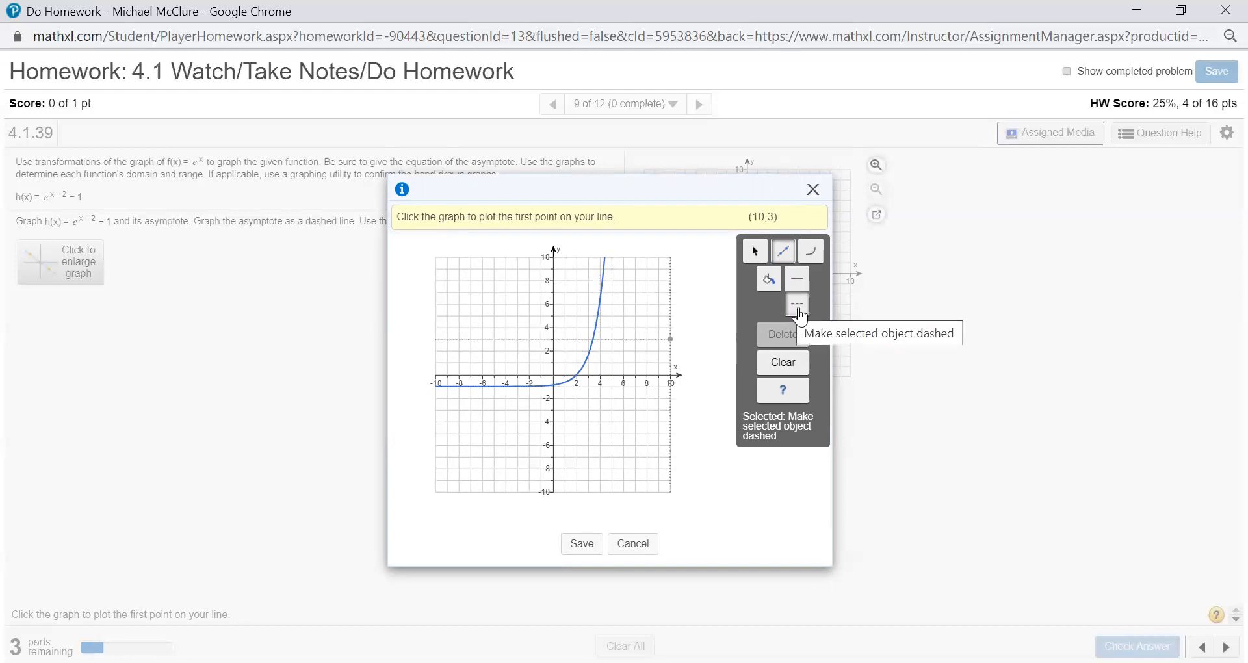
{"action": "left_click", "coordinate": [484, 386]}
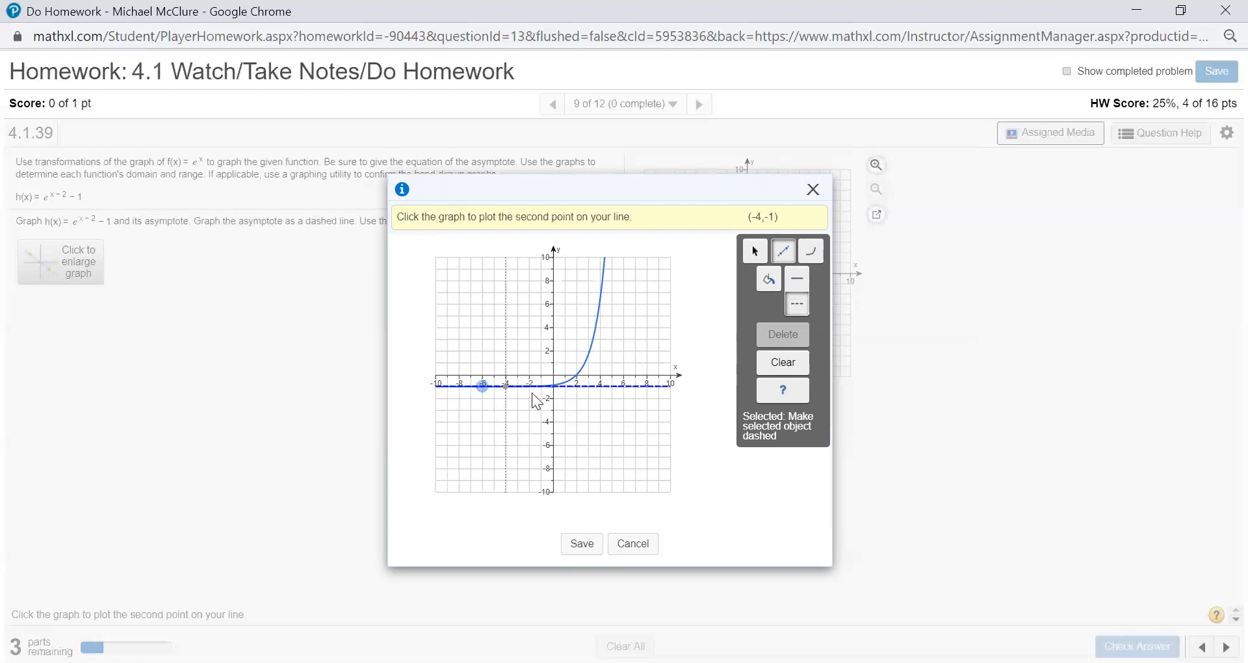
{"action": "left_click", "coordinate": [628, 386]}
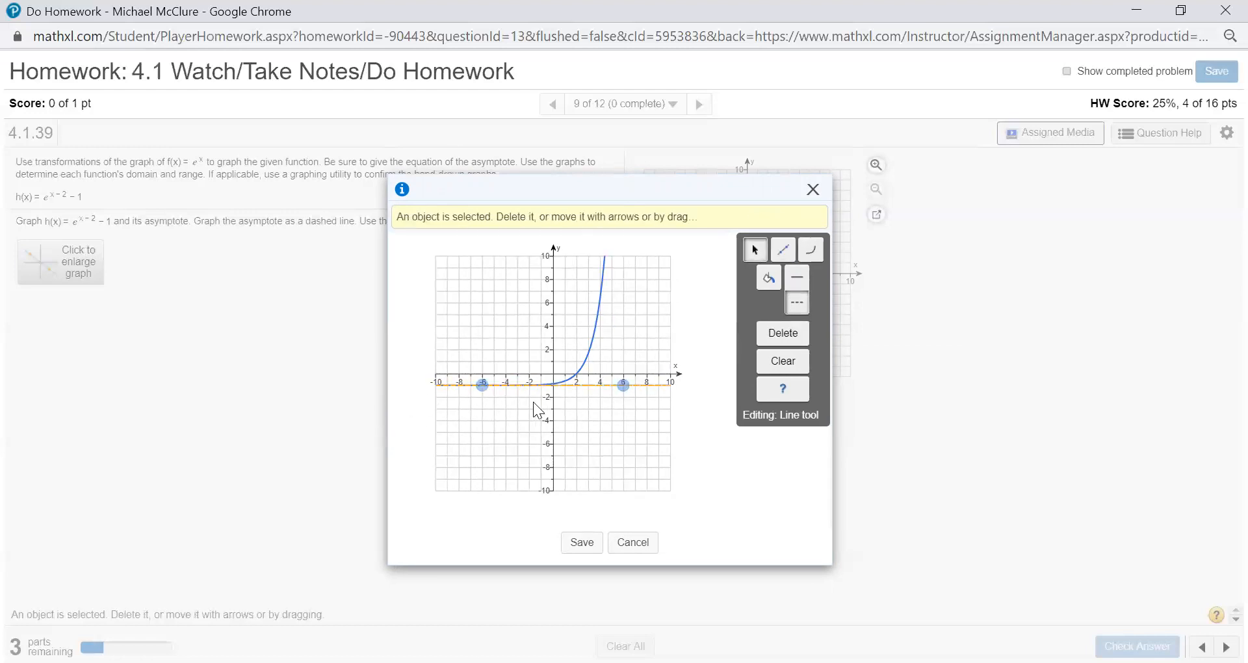
Step: Save the finished graph, check it as the answer and dismiss the feedback to continue to the asymptote question
{"action": "left_click", "coordinate": [582, 543]}
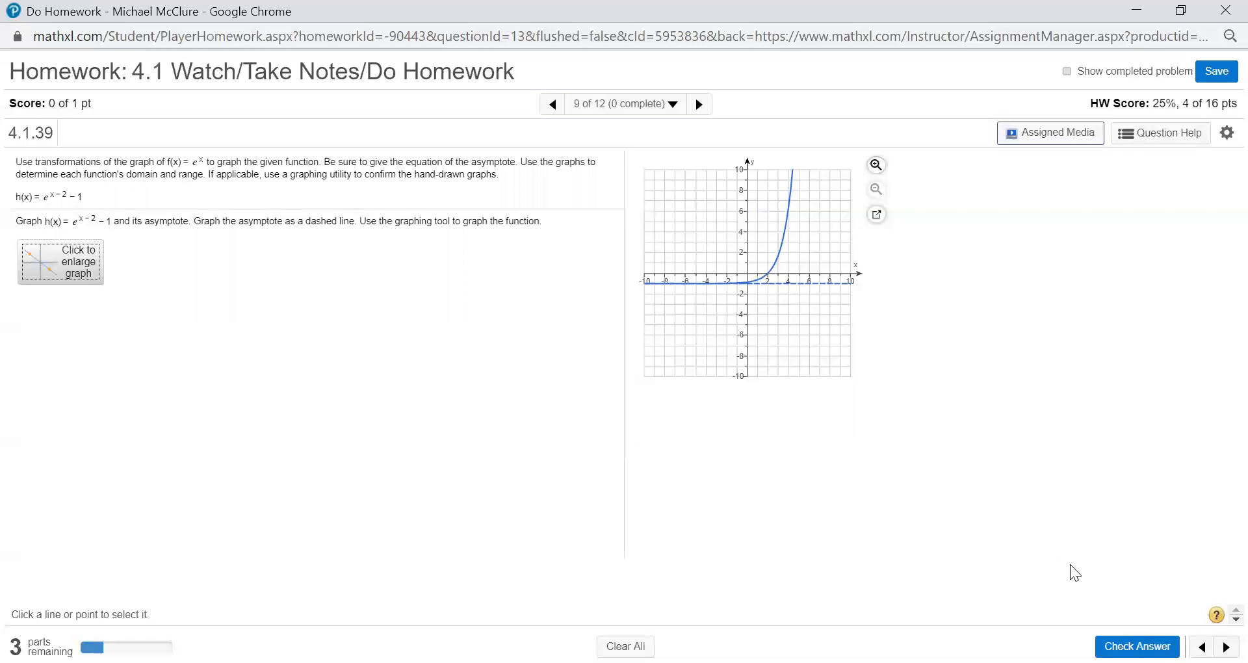
{"action": "left_click", "coordinate": [1137, 645]}
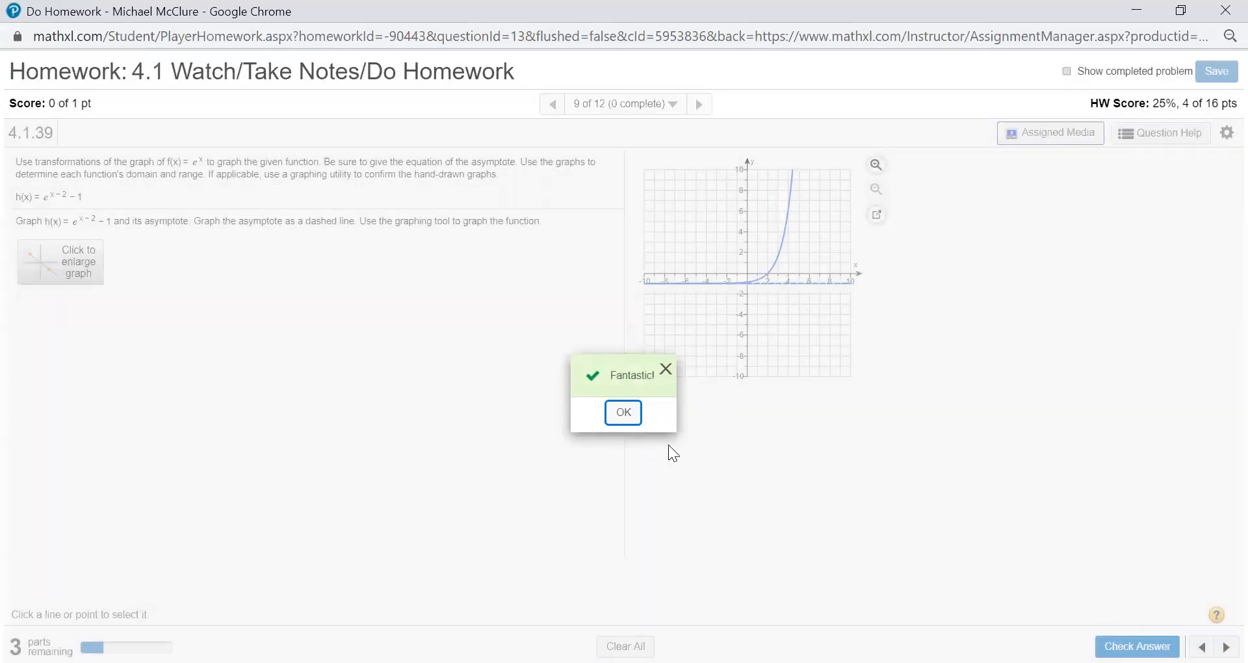
{"action": "left_click", "coordinate": [622, 419]}
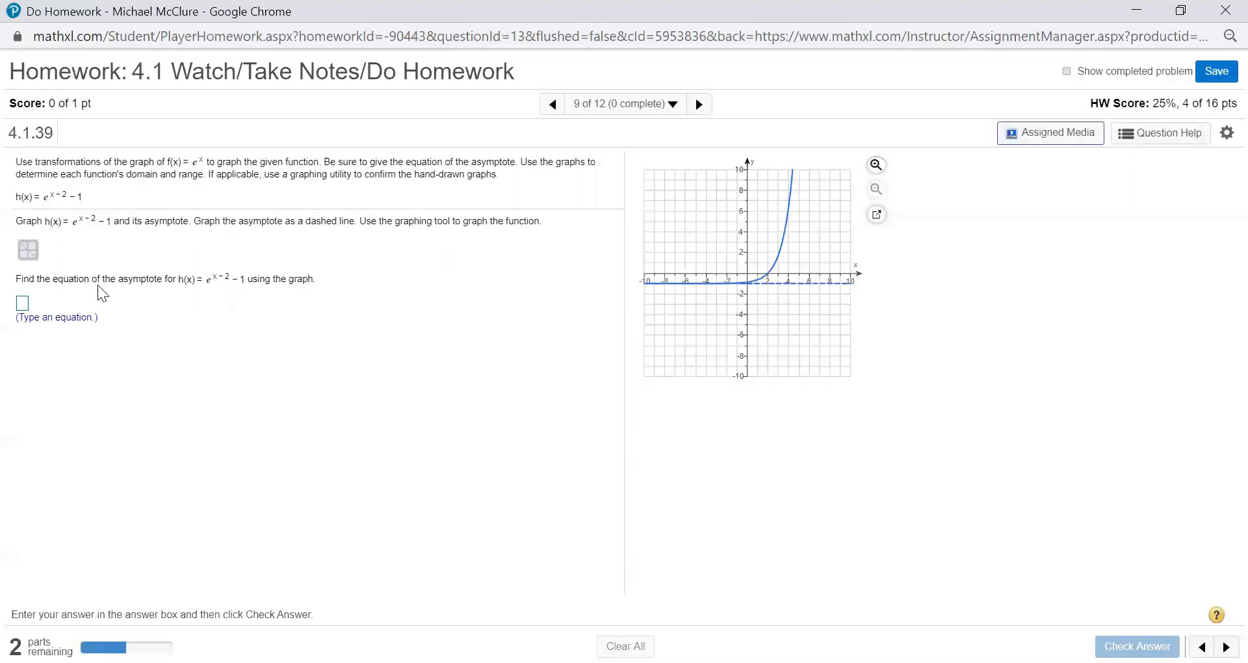